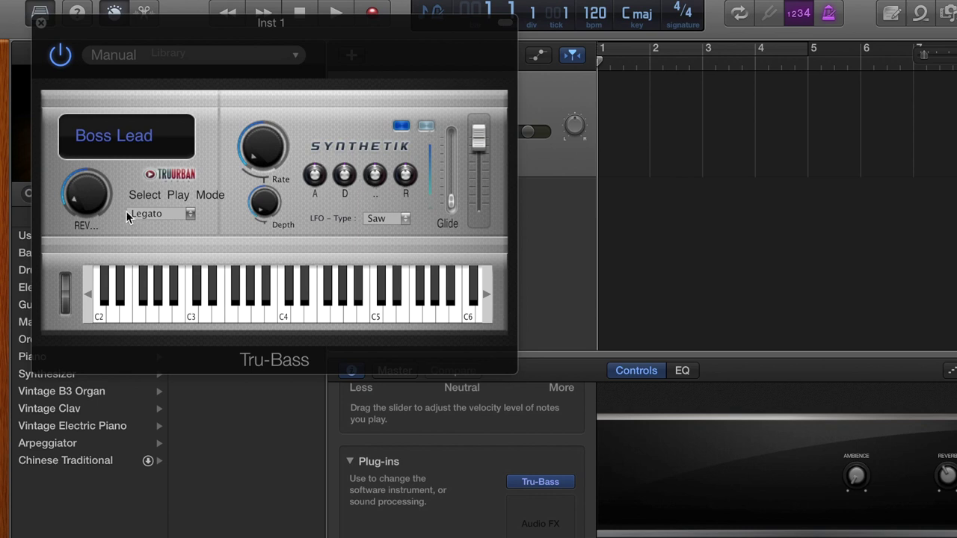
Look over the available play modes for the Boss Lead preset
{"action": "left_click", "coordinate": [159, 217]}
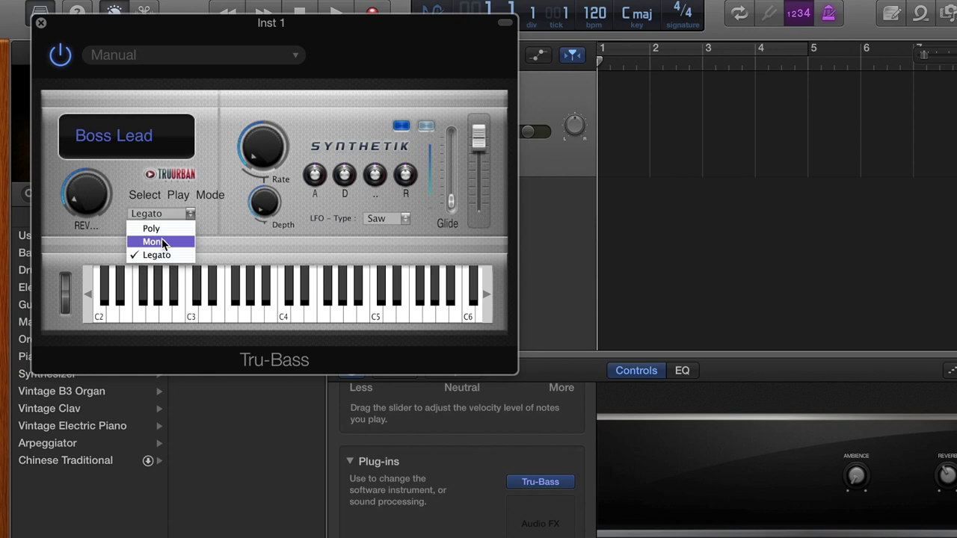
{"action": "left_click", "coordinate": [161, 241]}
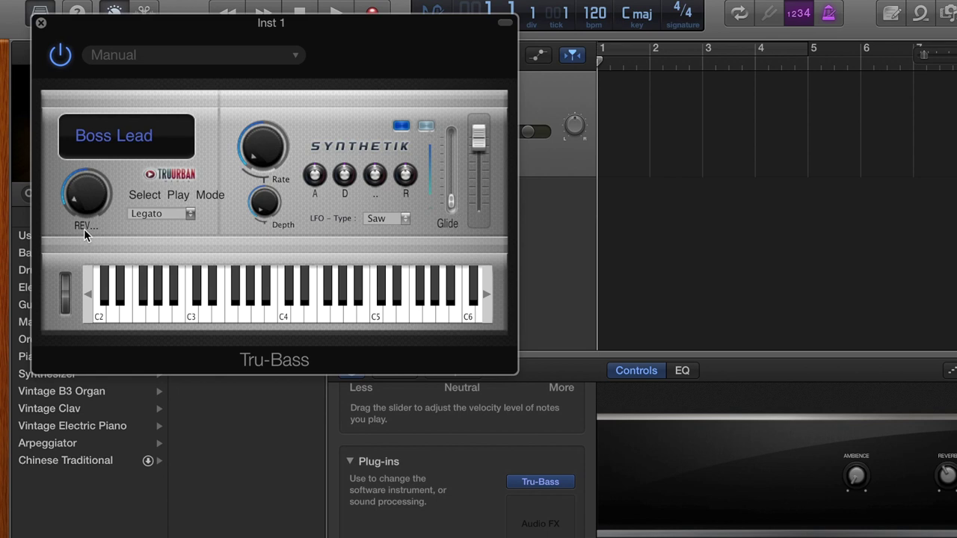
Audition the Boss Lead preset with the reverb amount turned up, and return the reverb to its low setting
{"action": "key", "text": "h"}
{"action": "left_click_drag", "start_coordinate": [95, 207], "coordinate": [145, 13]}
{"action": "key", "text": "h"}
{"action": "key", "text": "h"}
{"action": "key", "text": "h"}
{"action": "left_click_drag", "start_coordinate": [84, 202], "coordinate": [72, 350]}
{"action": "key", "text": "h"}
Audition low and high notes with the LFO rate and depth turned up, and turn both back down
{"action": "left_click_drag", "start_coordinate": [276, 150], "coordinate": [289, 48]}
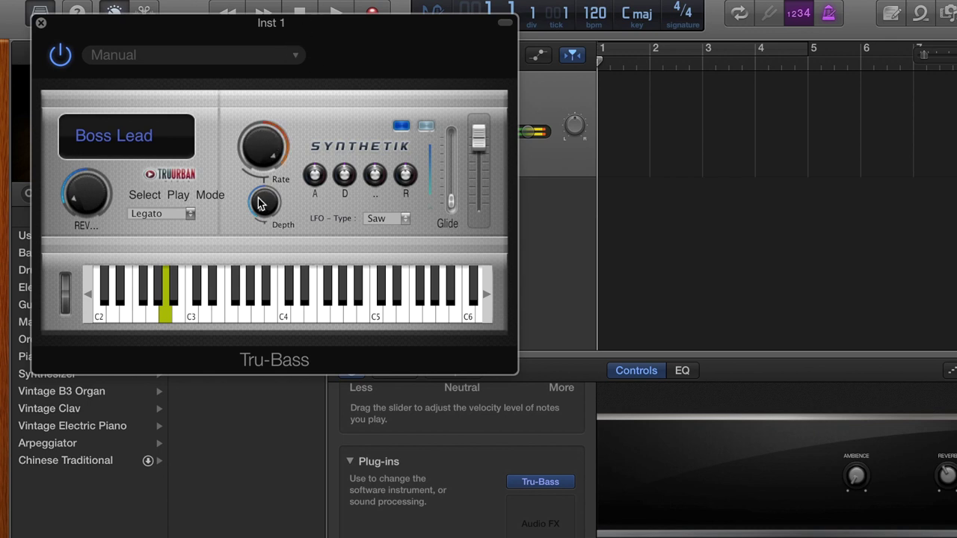
{"action": "key", "text": "a"}
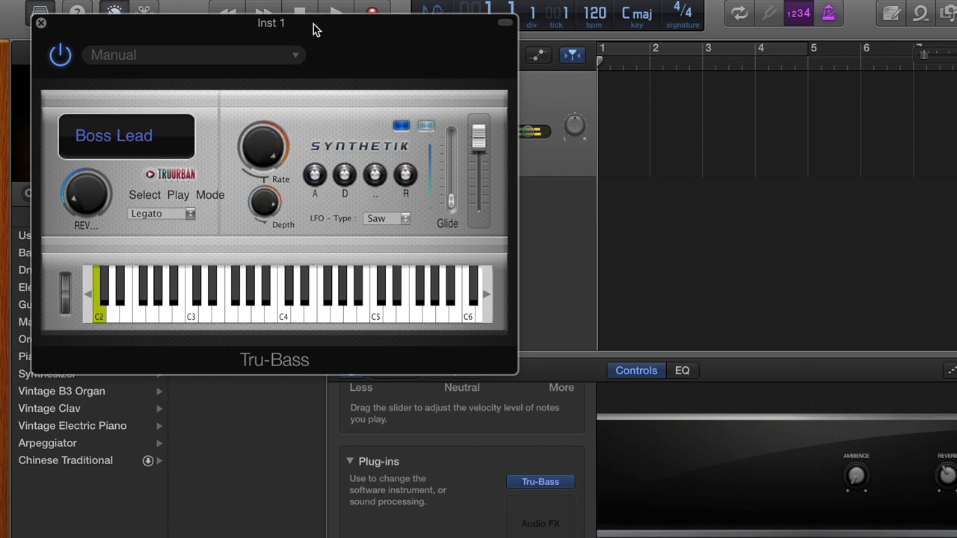
{"action": "key", "text": "apostrophe"}
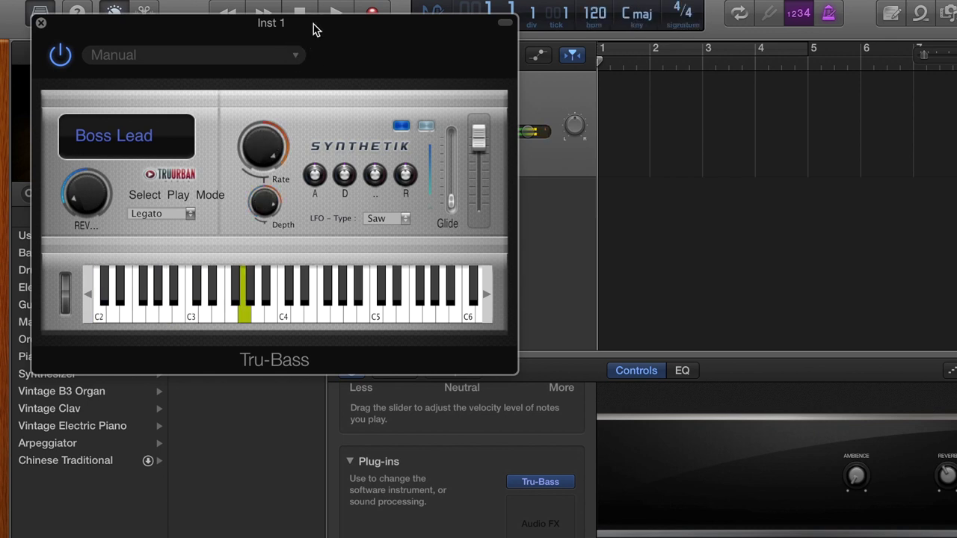
{"action": "key", "text": "semicolon"}
{"action": "key", "text": "l"}
{"action": "left_click_drag", "start_coordinate": [265, 145], "coordinate": [261, 285]}
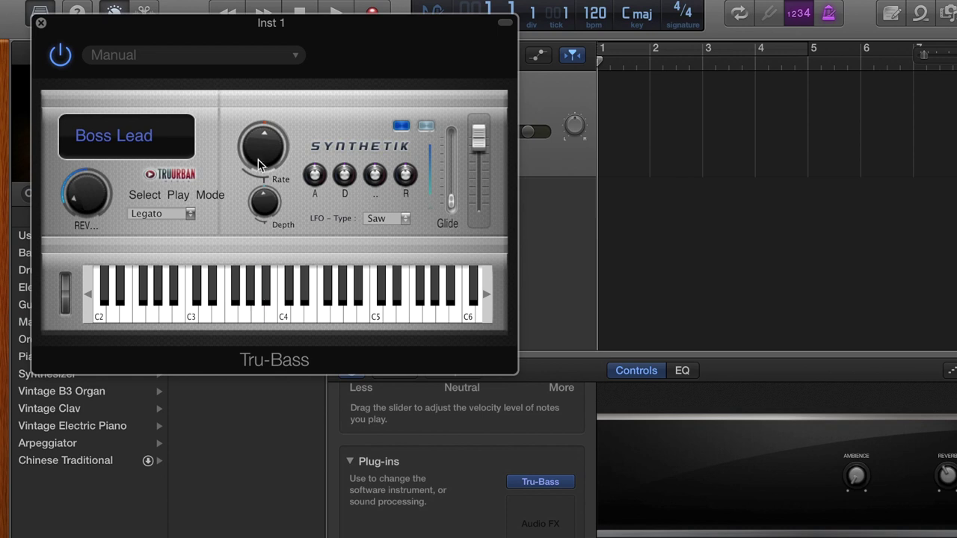
{"action": "left_click_drag", "start_coordinate": [257, 149], "coordinate": [254, 245]}
{"action": "left_click_drag", "start_coordinate": [268, 199], "coordinate": [235, 365]}
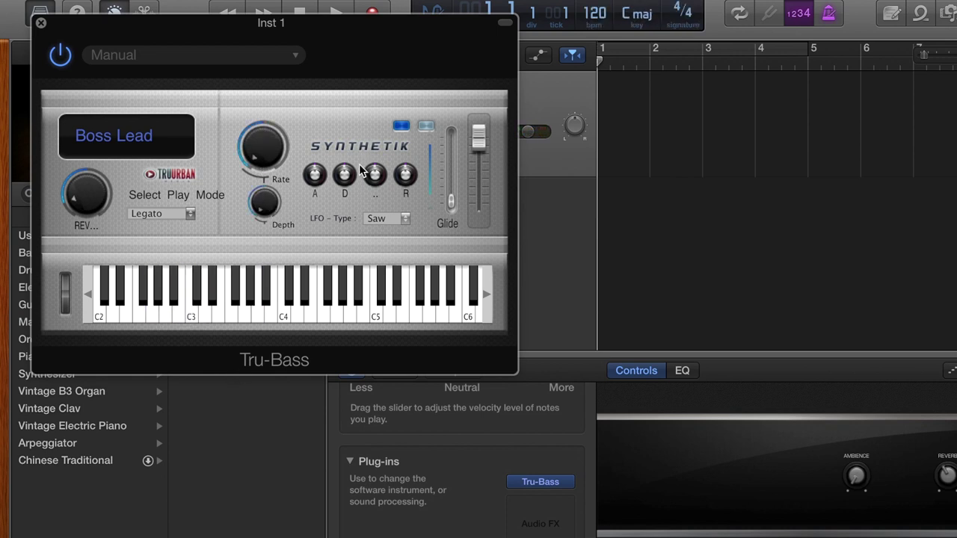
Try higher D and R envelope settings on the Boss Lead preset while playing a few notes
{"action": "left_click_drag", "start_coordinate": [345, 175], "coordinate": [357, 141]}
{"action": "left_click_drag", "start_coordinate": [408, 172], "coordinate": [418, 131]}
{"action": "key", "text": "d"}
{"action": "key", "text": "j"}
{"action": "key", "text": "k"}
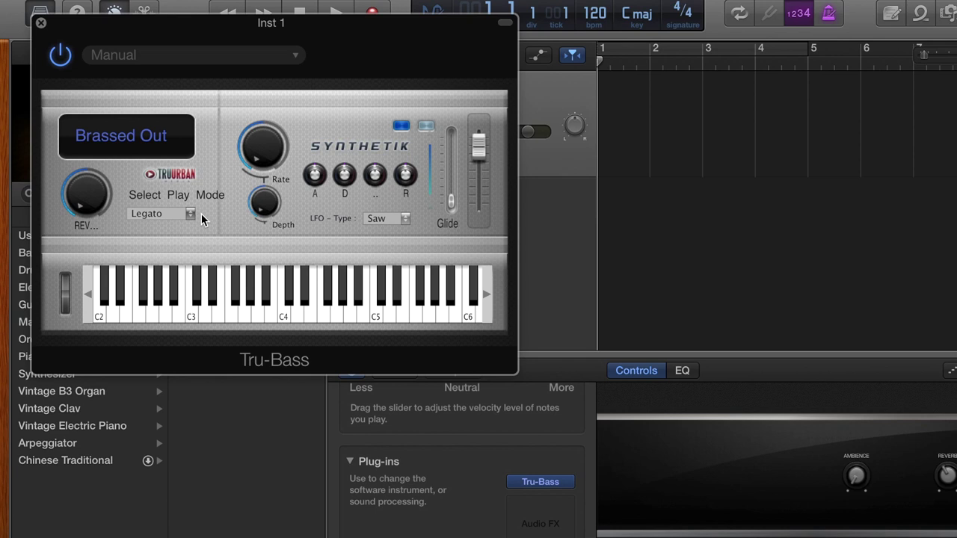
Audition the Church Boy preset, and load Emo Strings from the instrument list
{"action": "left_click", "coordinate": [136, 151]}
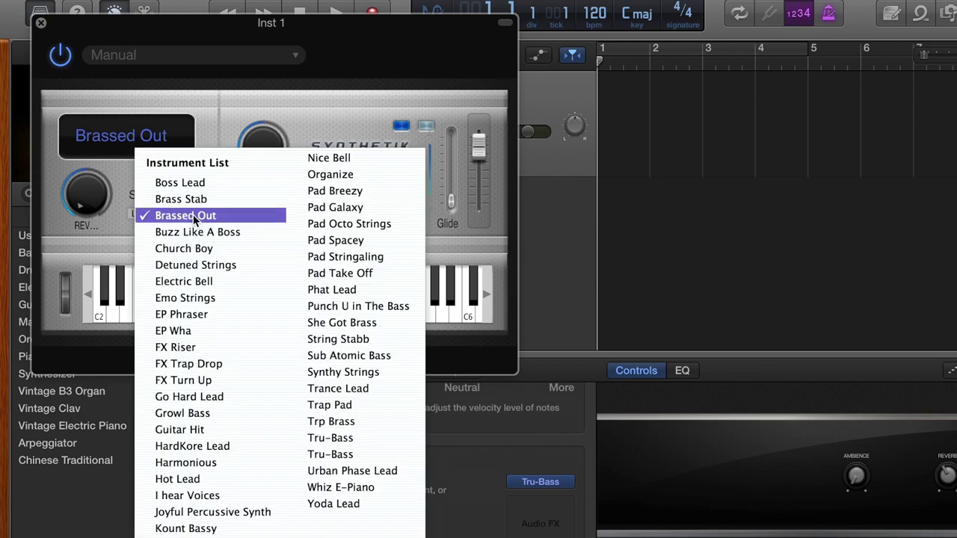
{"action": "left_click", "coordinate": [205, 256]}
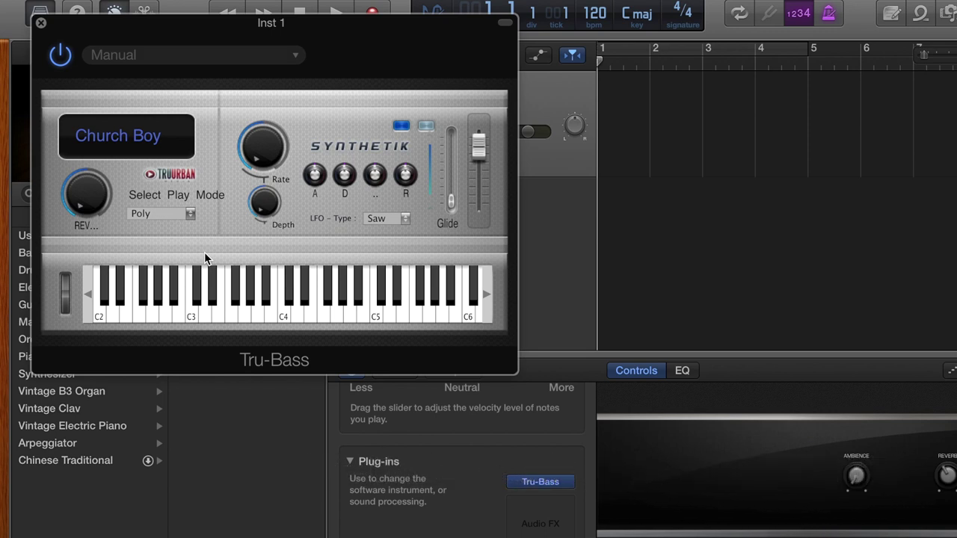
{"action": "left_click", "coordinate": [116, 131]}
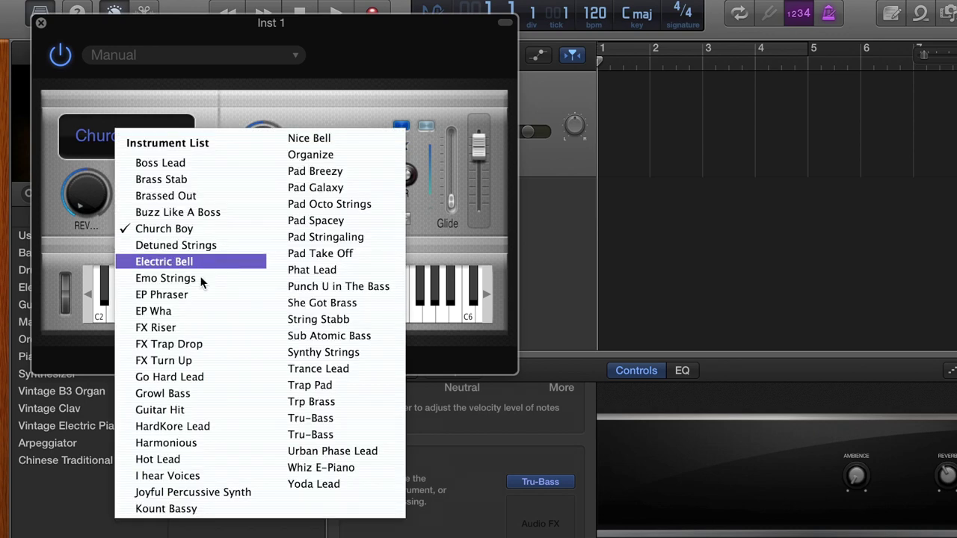
{"action": "left_click", "coordinate": [212, 281]}
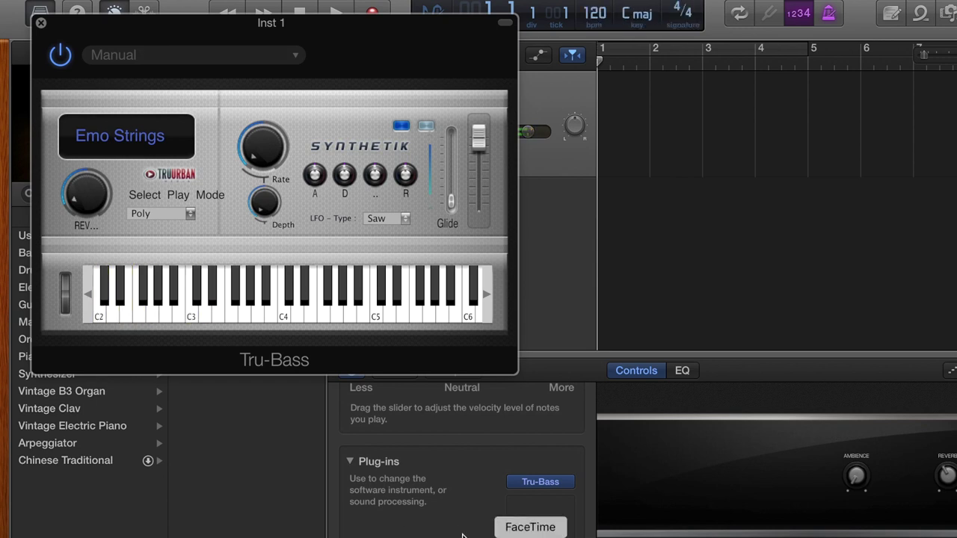
Insert the REQ 6 (s) equalizer as an audio effect on the Inst 1 track
{"action": "left_click", "coordinate": [544, 513]}
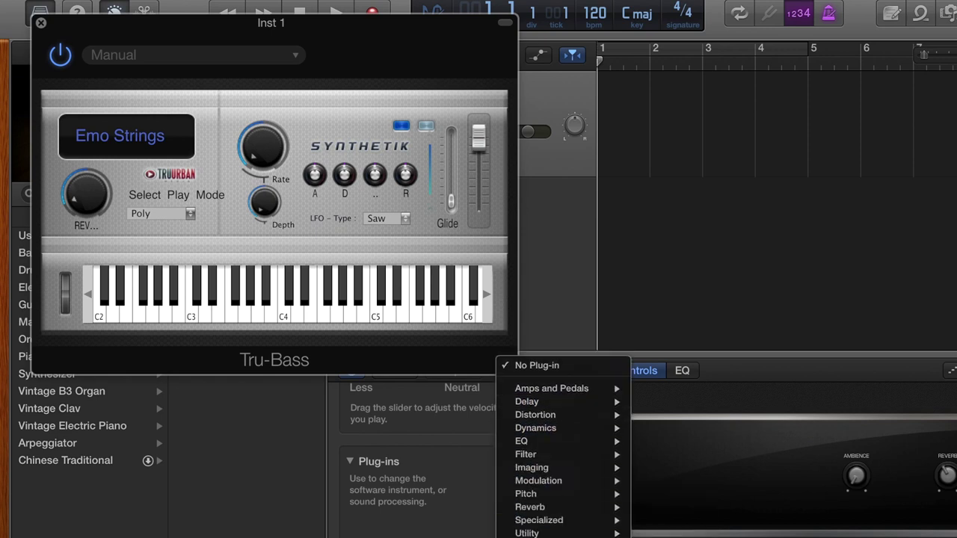
{"action": "mouse_move", "coordinate": [557, 537]}
{"action": "mouse_move", "coordinate": [699, 425]}
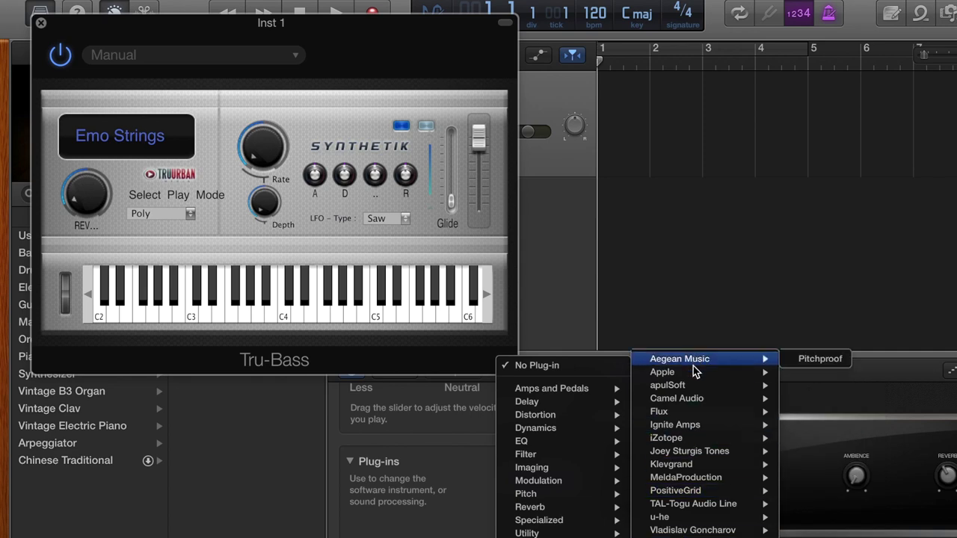
{"action": "mouse_move", "coordinate": [657, 532]}
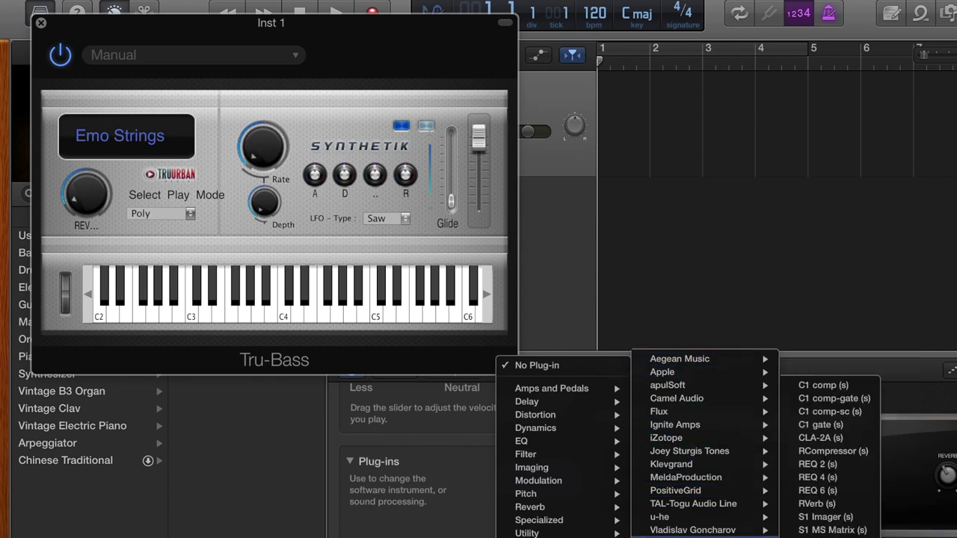
{"action": "left_click", "coordinate": [840, 492]}
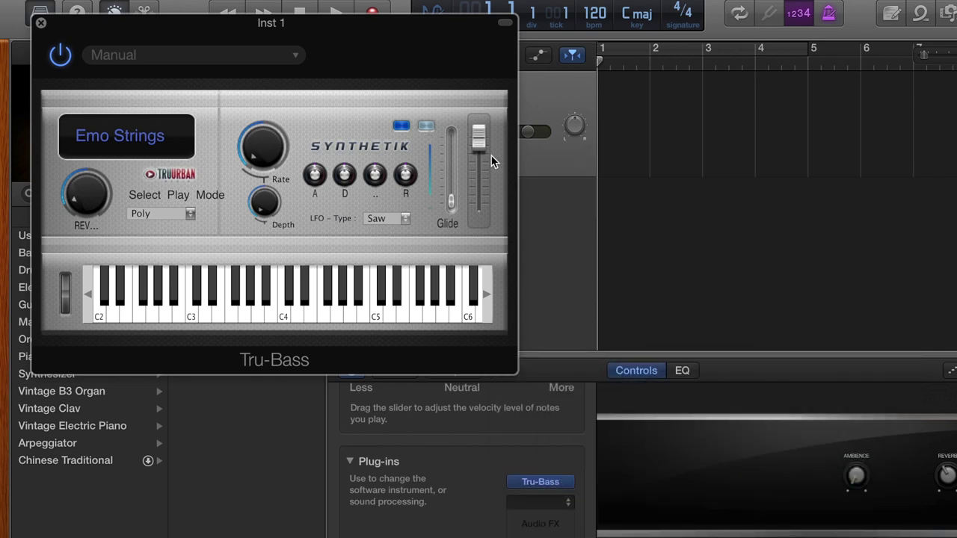
Set REQ 6 band 6 to a high-cut at 4490 with Q 1.41, and boost band 4 by 10.7 at 1260
{"action": "left_click_drag", "start_coordinate": [314, 160], "coordinate": [296, 259]}
{"action": "left_click", "coordinate": [307, 270]}
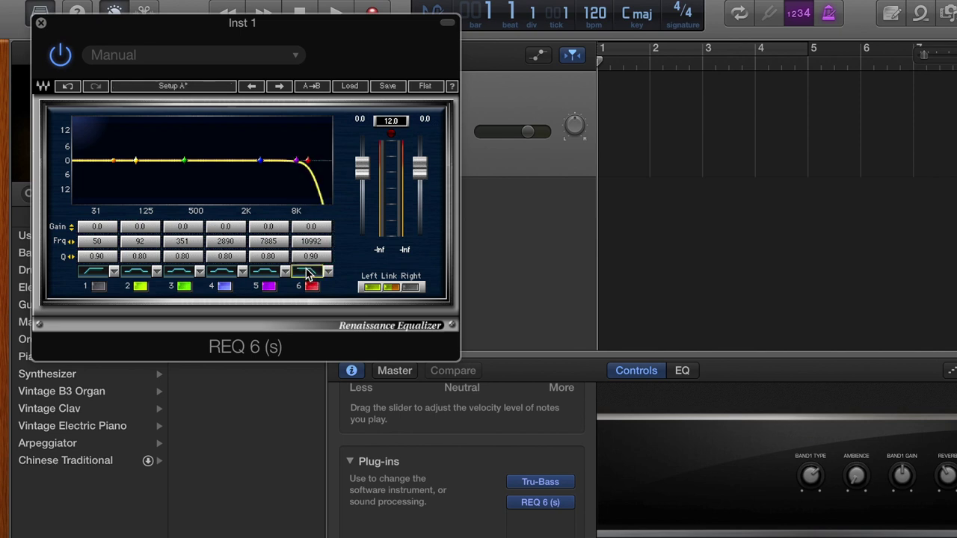
{"action": "left_click_drag", "start_coordinate": [308, 160], "coordinate": [276, 160]}
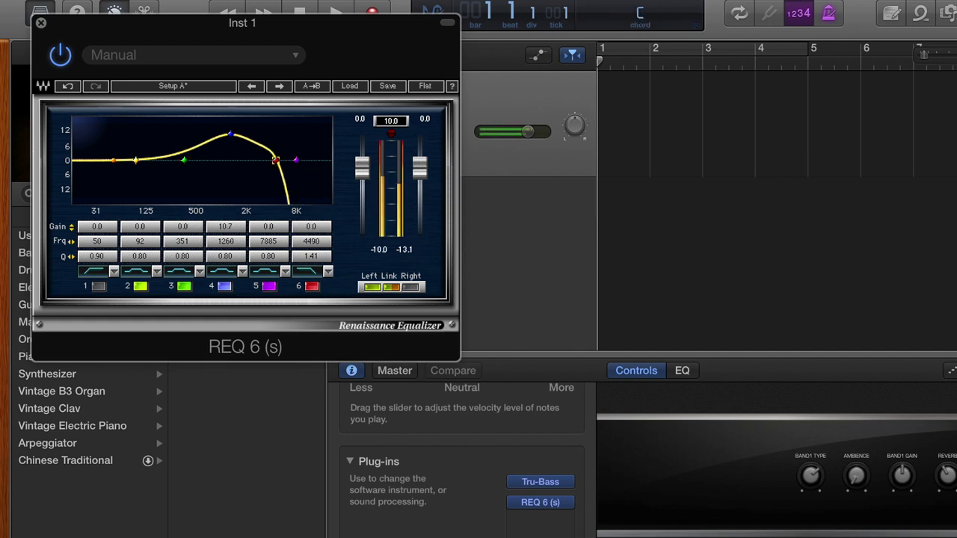
{"action": "left_click", "coordinate": [41, 23]}
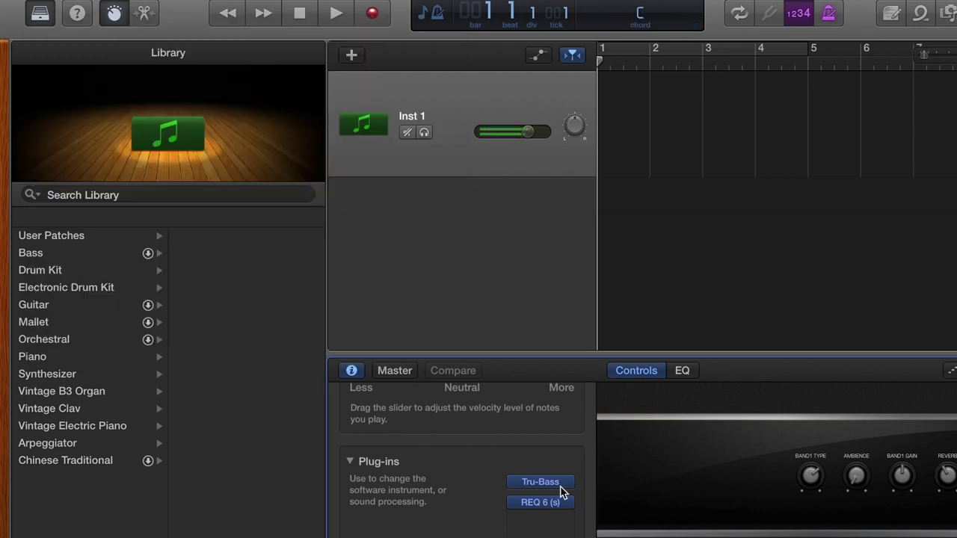
Add the TAL Reverb 4 plug-in after the equalizer and raise its Wet level
{"action": "left_click", "coordinate": [530, 521]}
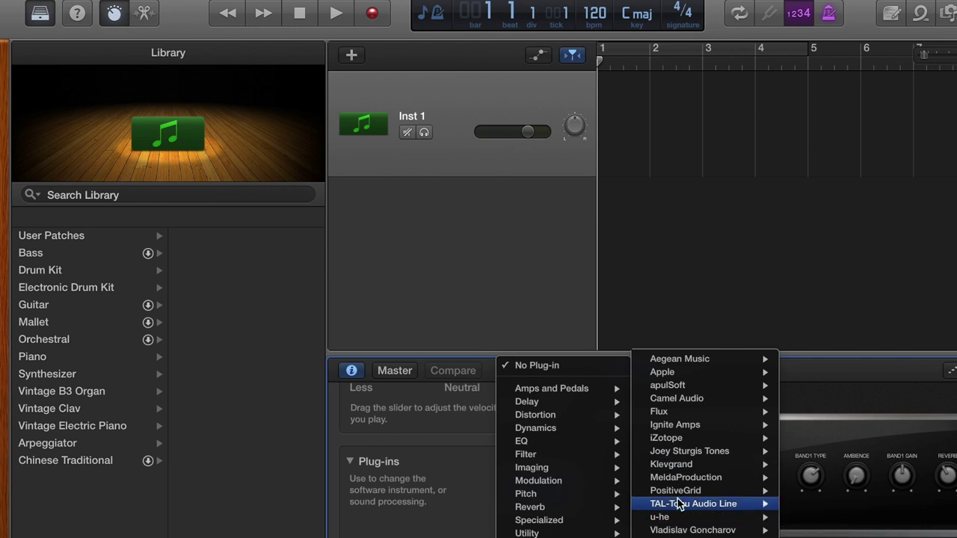
{"action": "mouse_move", "coordinate": [681, 504]}
{"action": "left_click", "coordinate": [865, 506]}
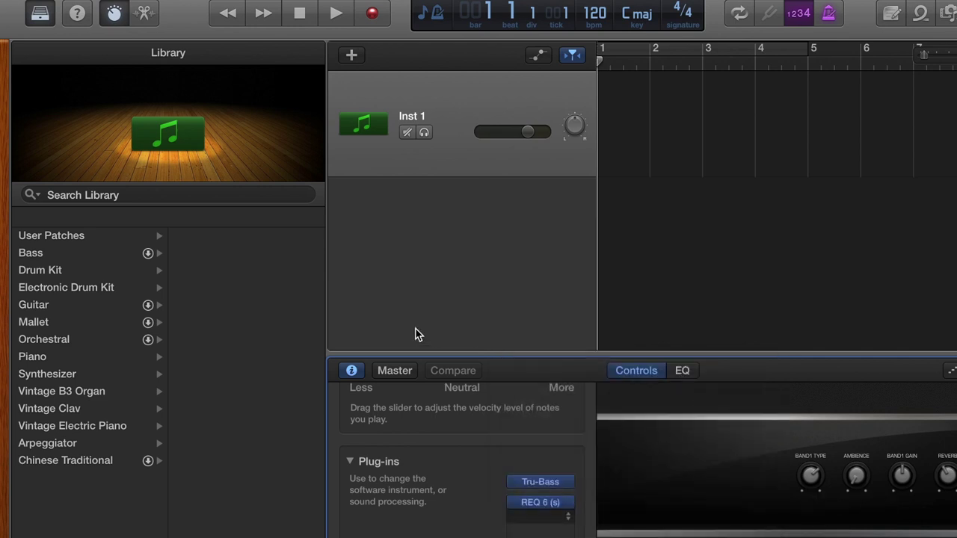
{"action": "left_click_drag", "start_coordinate": [100, 124], "coordinate": [119, 28]}
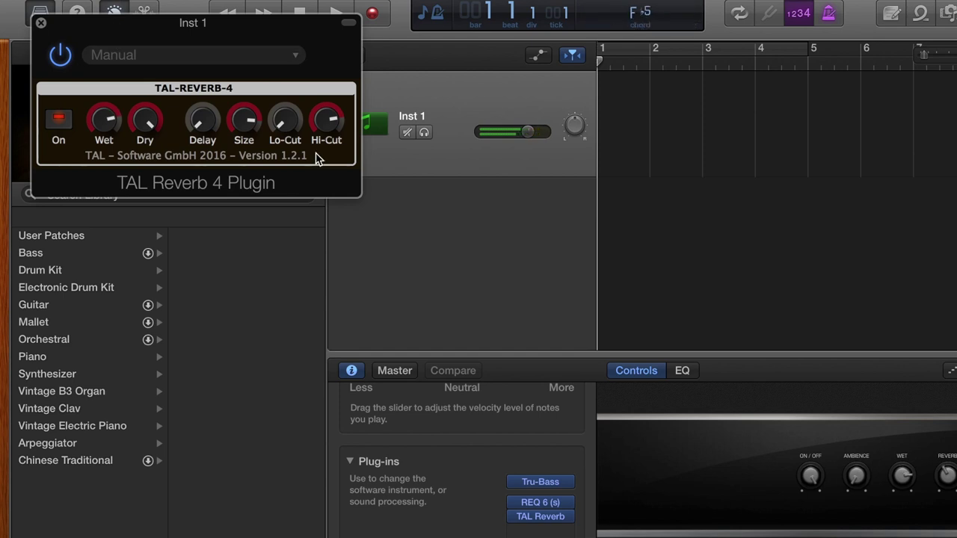
{"action": "left_click", "coordinate": [41, 22]}
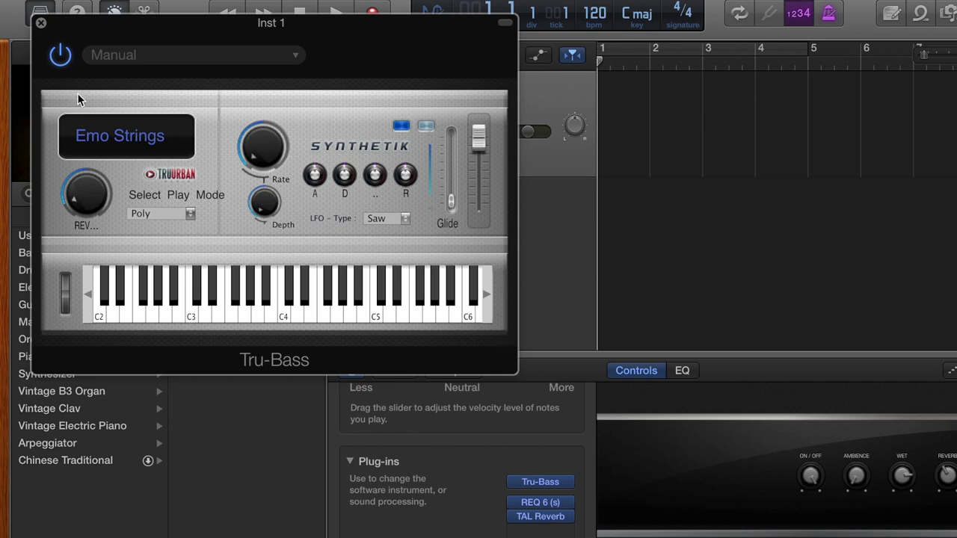
Audition the FX Riser, FX Trap Drop and FX Turn Up presets one after another
{"action": "left_click", "coordinate": [106, 150]}
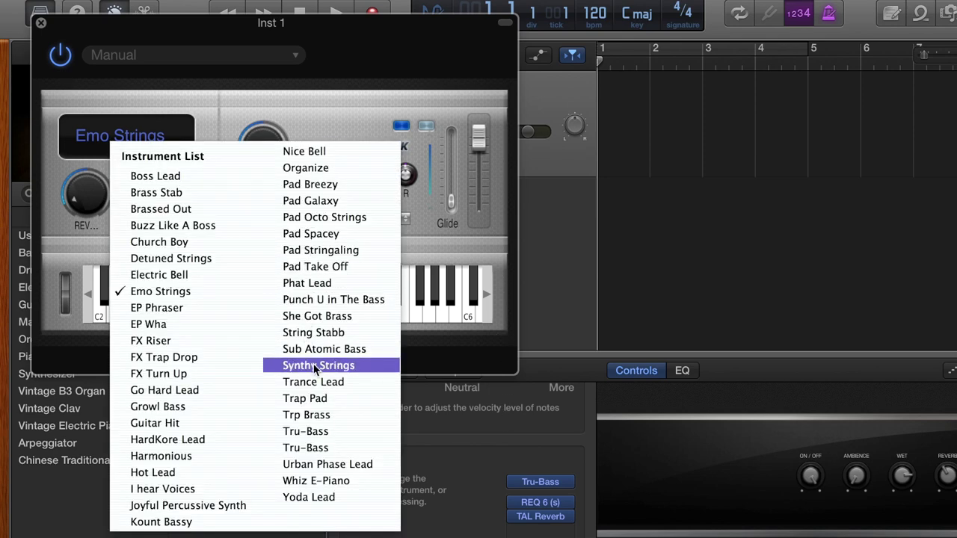
{"action": "left_click", "coordinate": [165, 342]}
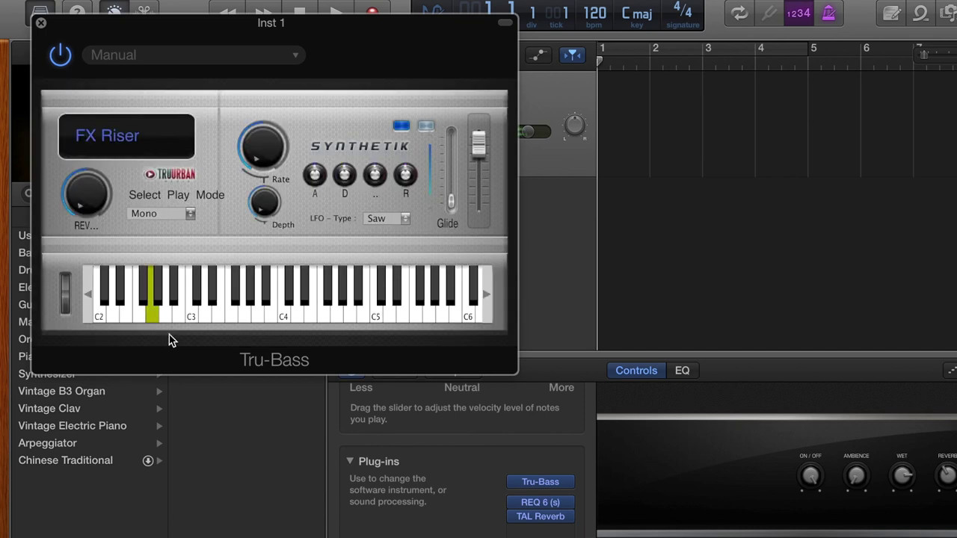
{"action": "left_click", "coordinate": [126, 147]}
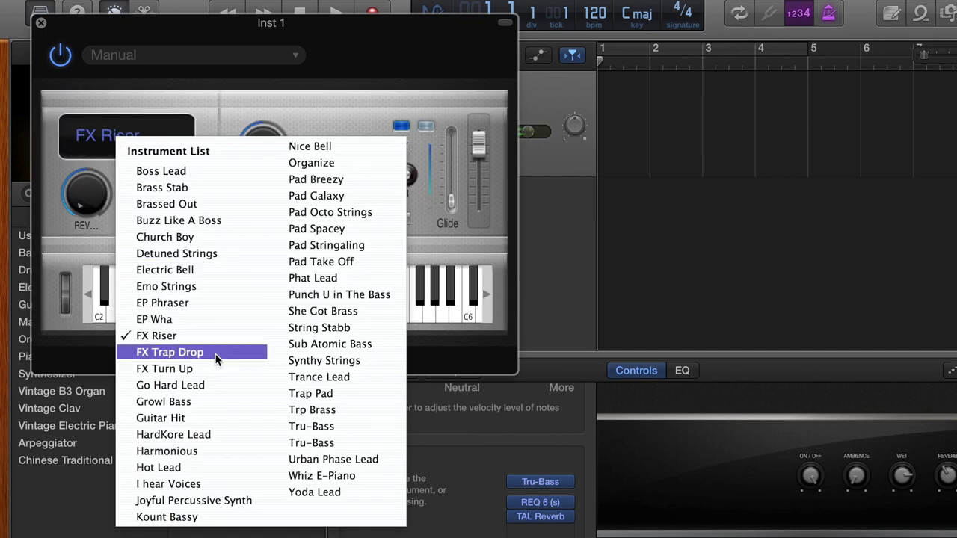
{"action": "left_click", "coordinate": [196, 293]}
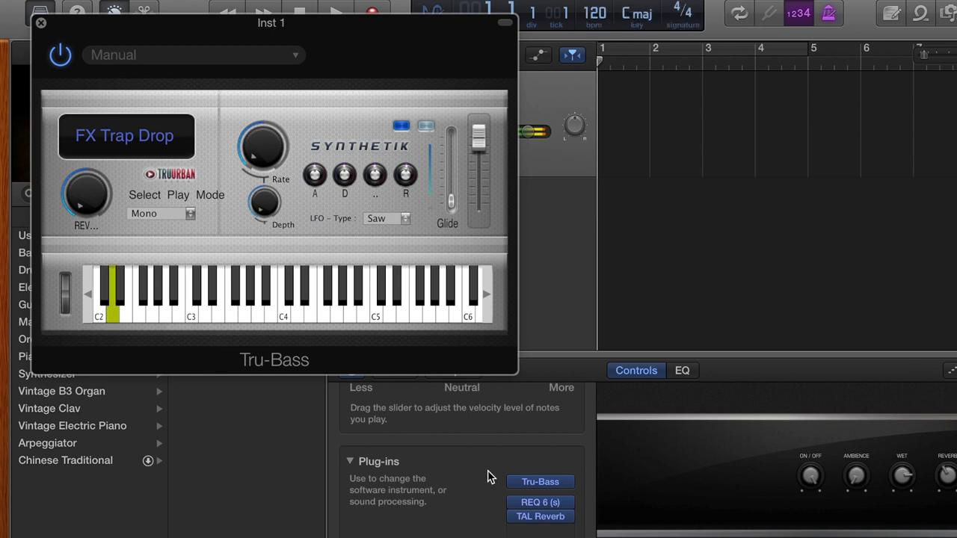
{"action": "mouse_move", "coordinate": [514, 487]}
{"action": "left_click", "coordinate": [120, 146]}
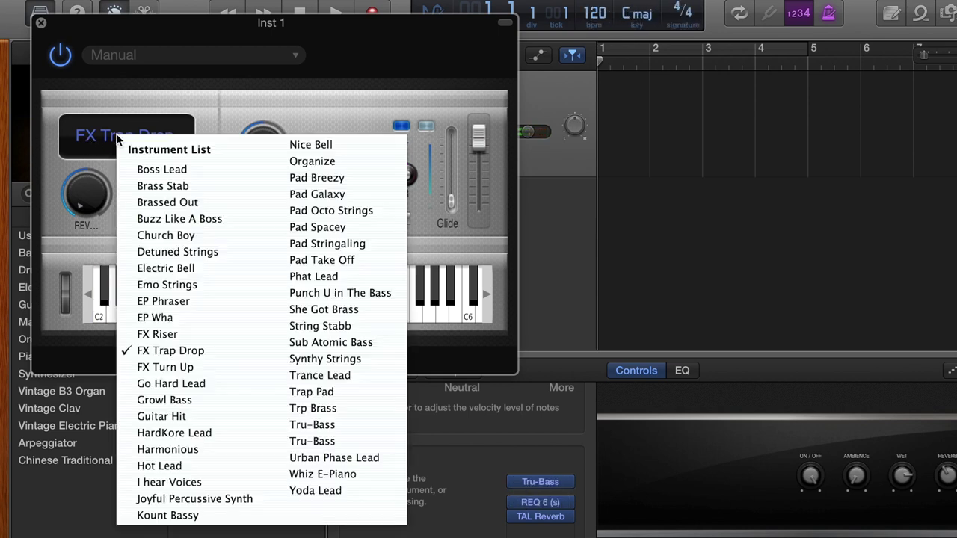
{"action": "left_click", "coordinate": [183, 366]}
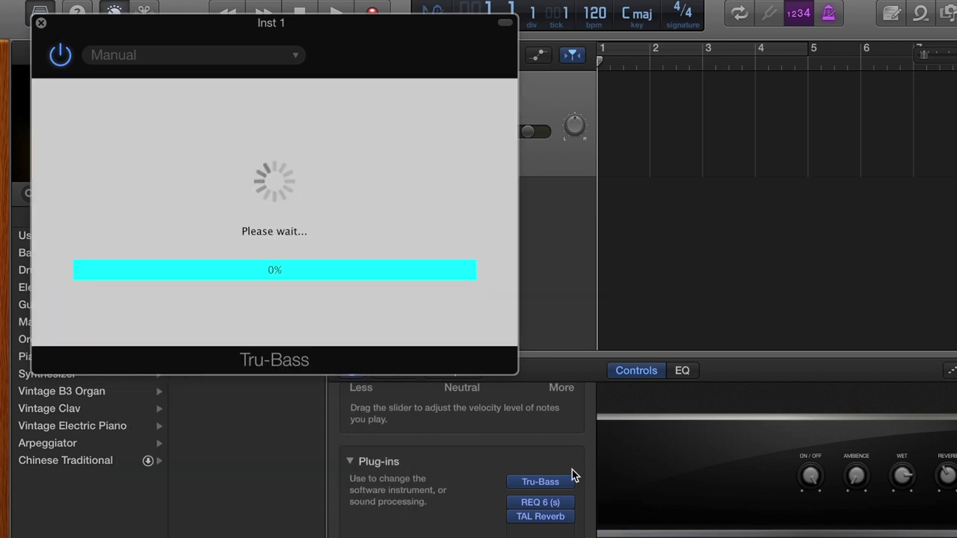
Bypass the REQ 6 and TAL Reverb effects on the Inst 1 track
{"action": "left_click", "coordinate": [514, 502]}
{"action": "mouse_move", "coordinate": [515, 522]}
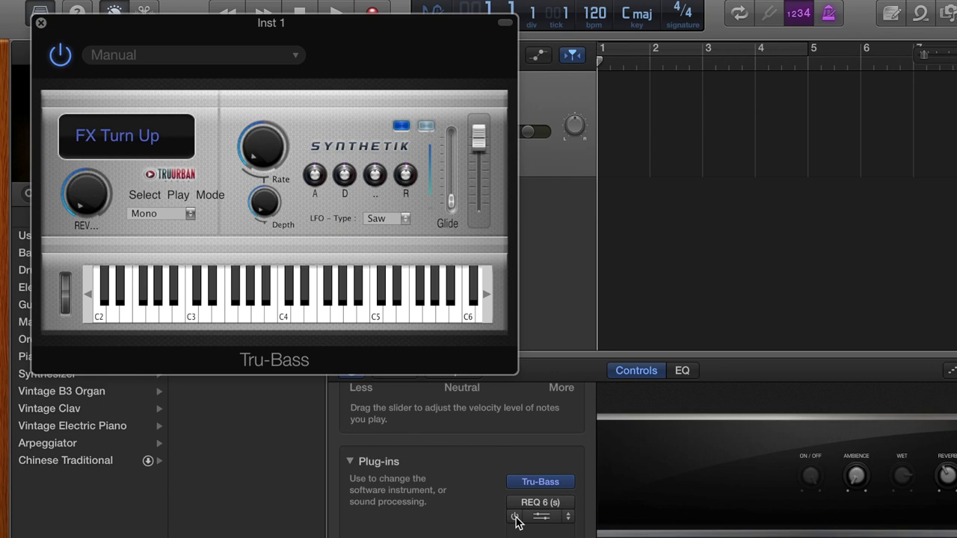
Audition the first Tru-Bass preset in the instrument list and lower the instrument's volume slightly
{"action": "left_click", "coordinate": [126, 135]}
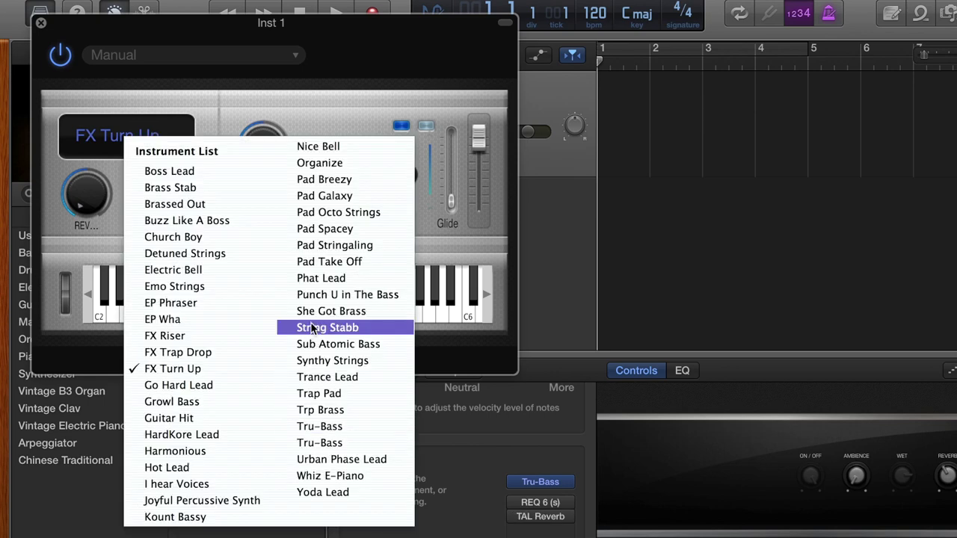
{"action": "left_click", "coordinate": [350, 424]}
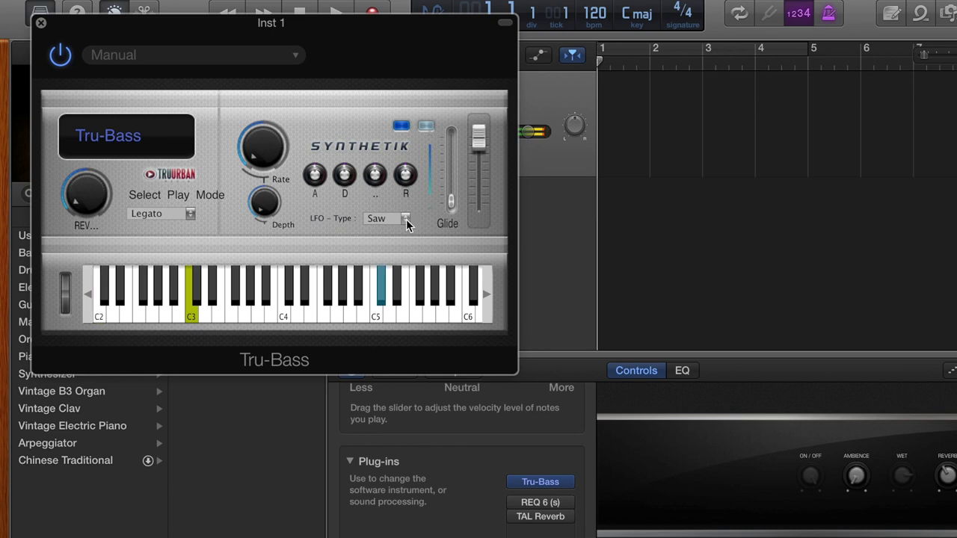
{"action": "left_click_drag", "start_coordinate": [483, 153], "coordinate": [483, 161]}
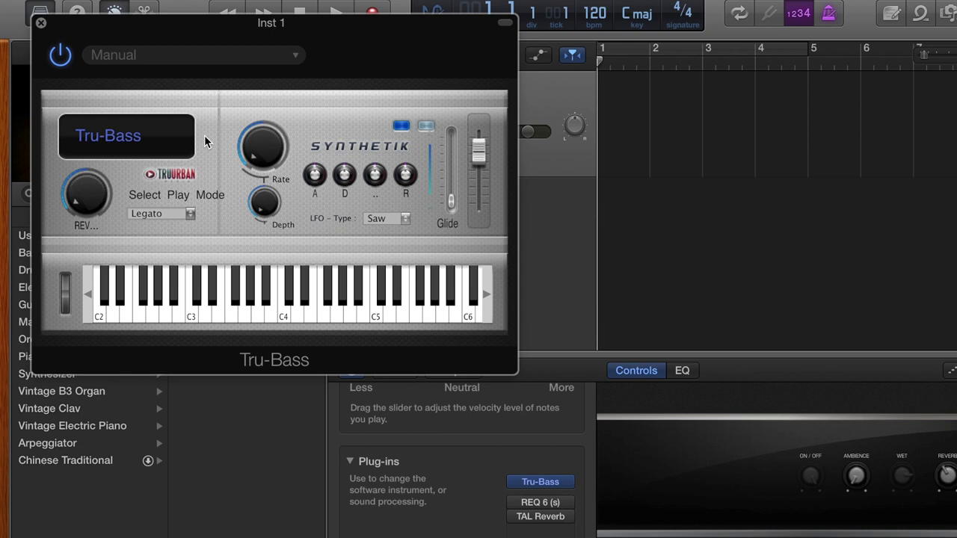
Load the Kount Bassy preset from the instrument list
{"action": "left_click", "coordinate": [148, 147]}
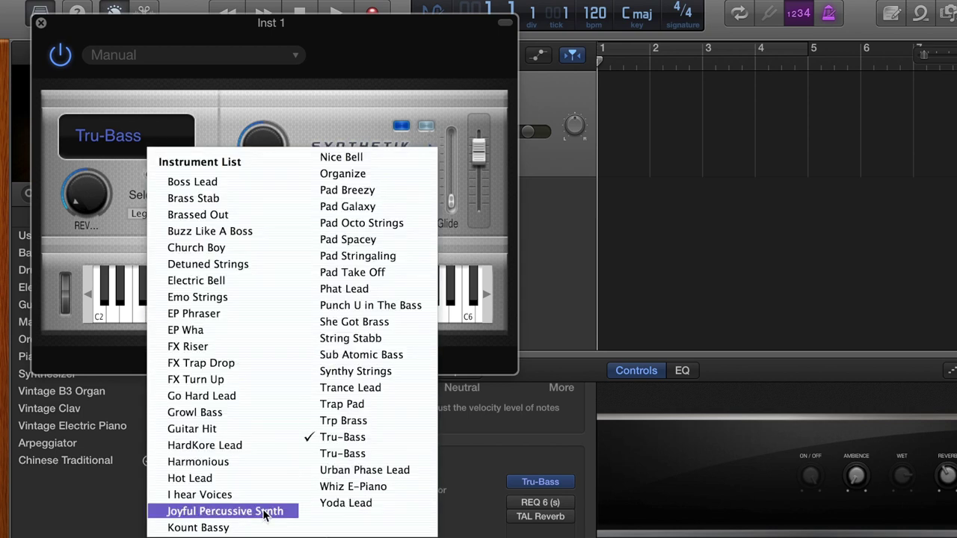
{"action": "left_click", "coordinate": [239, 529]}
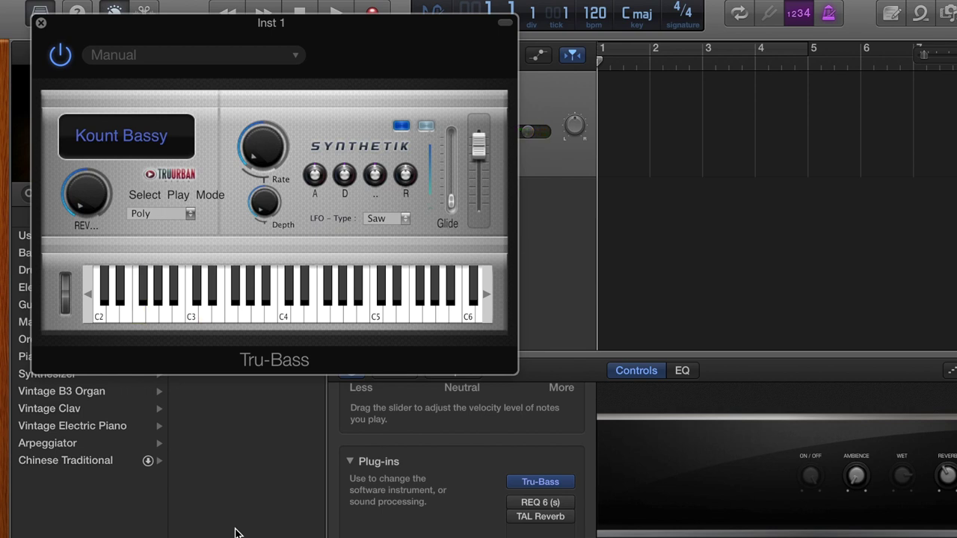
Play a note of the Kount Bassy preset on the on-screen keyboard and load the HardKore Lead preset to audition it
{"action": "left_click", "coordinate": [244, 315]}
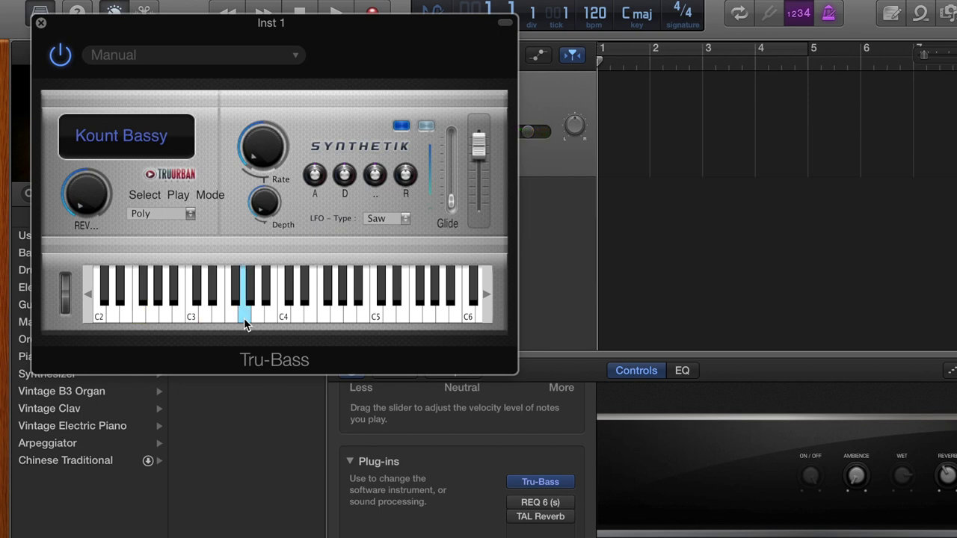
{"action": "left_click", "coordinate": [125, 142]}
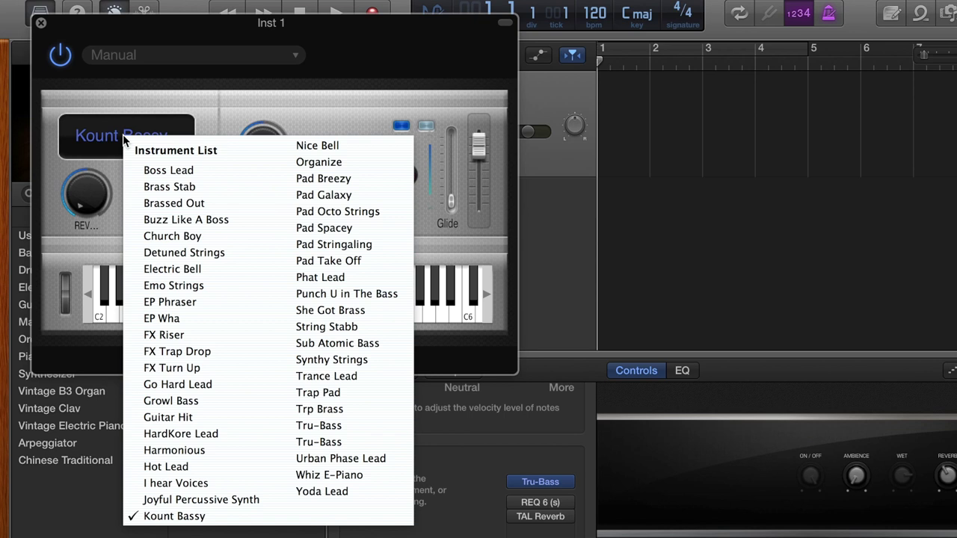
{"action": "left_click", "coordinate": [263, 432]}
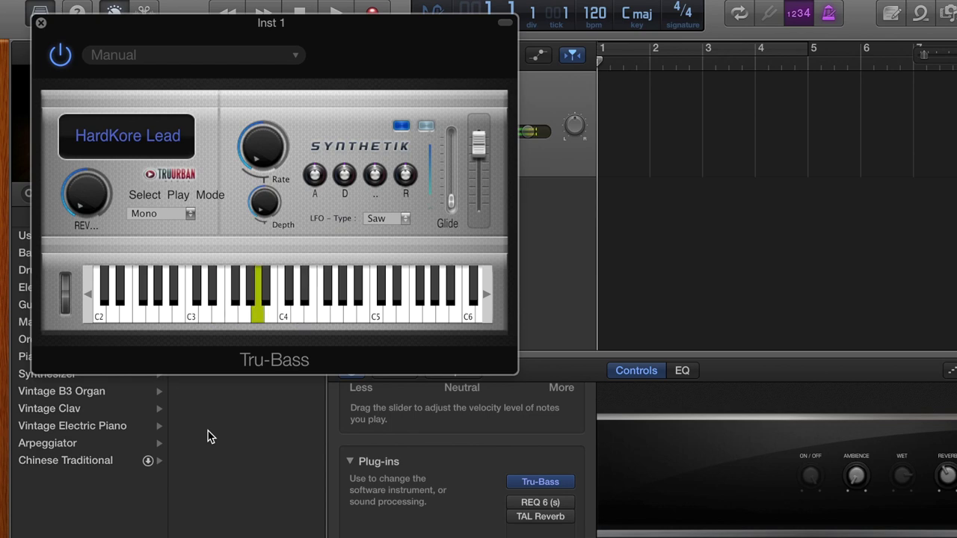
Load the Pad Breezy preset and re-enable the REQ 6 and TAL Reverb effects on the Inst 1 track
{"action": "left_click", "coordinate": [145, 128]}
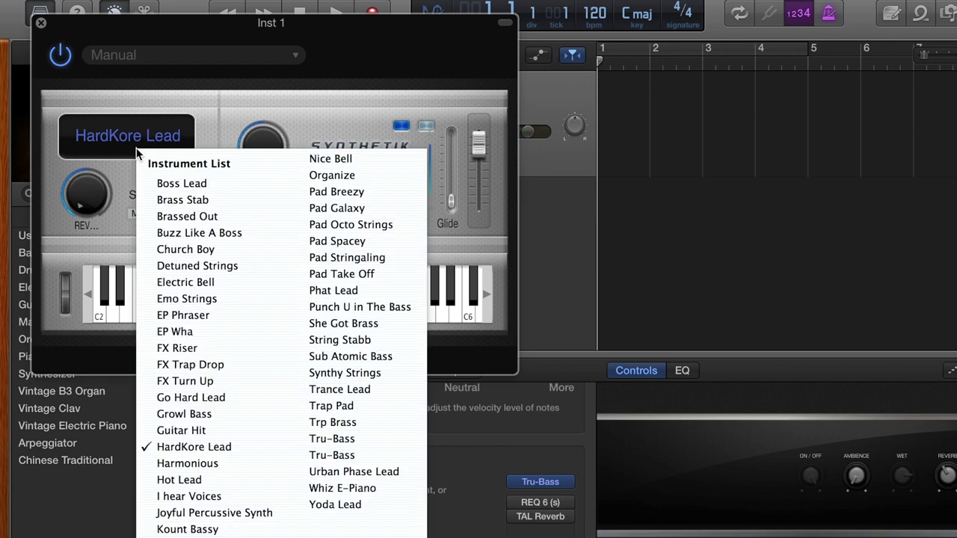
{"action": "left_click", "coordinate": [388, 191]}
{"action": "mouse_move", "coordinate": [513, 505]}
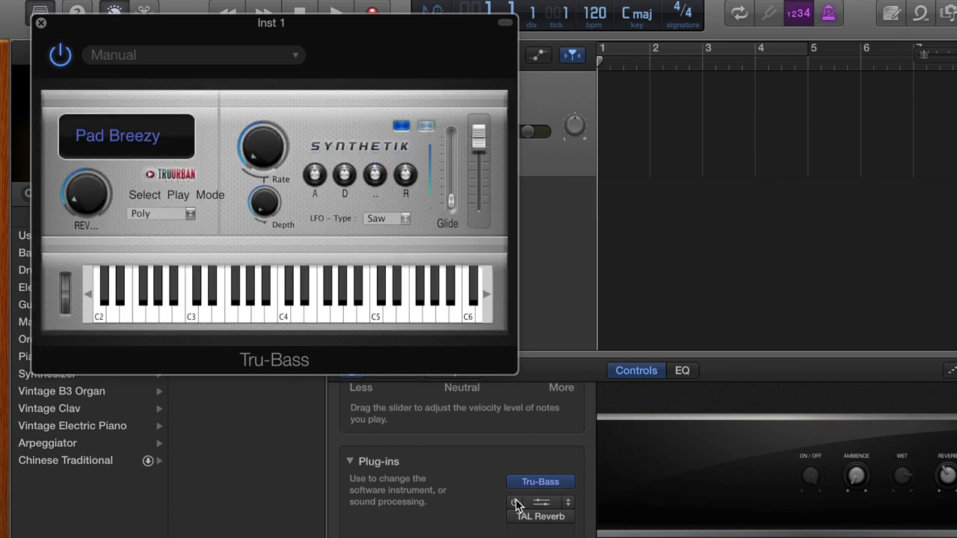
{"action": "left_click", "coordinate": [515, 517]}
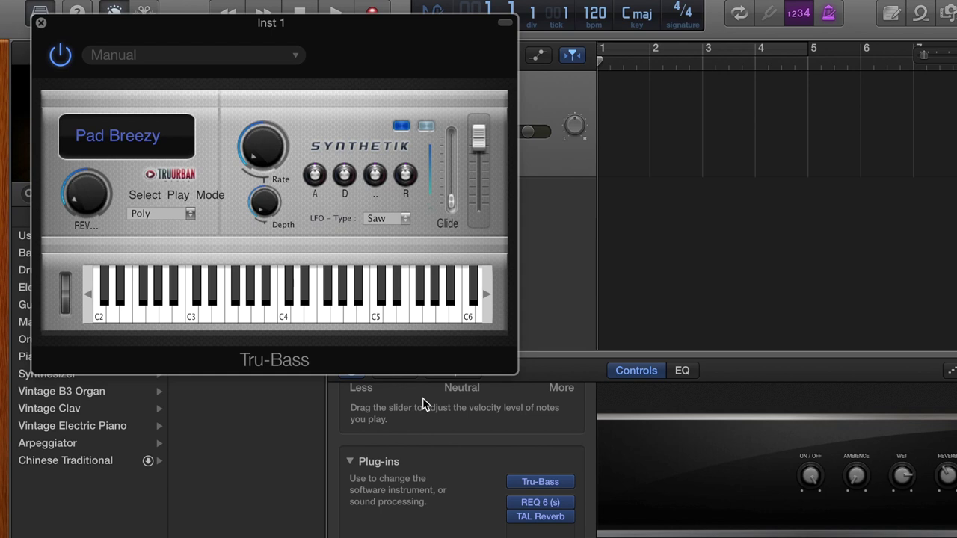
Audition the Pad Galaxy and Pad Spacey presets one after another
{"action": "left_click", "coordinate": [116, 144]}
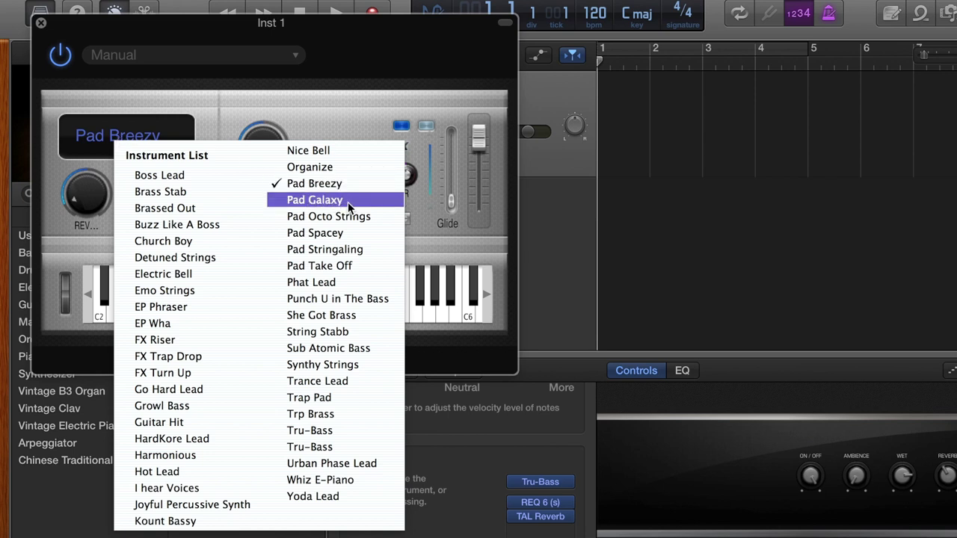
{"action": "left_click", "coordinate": [314, 200]}
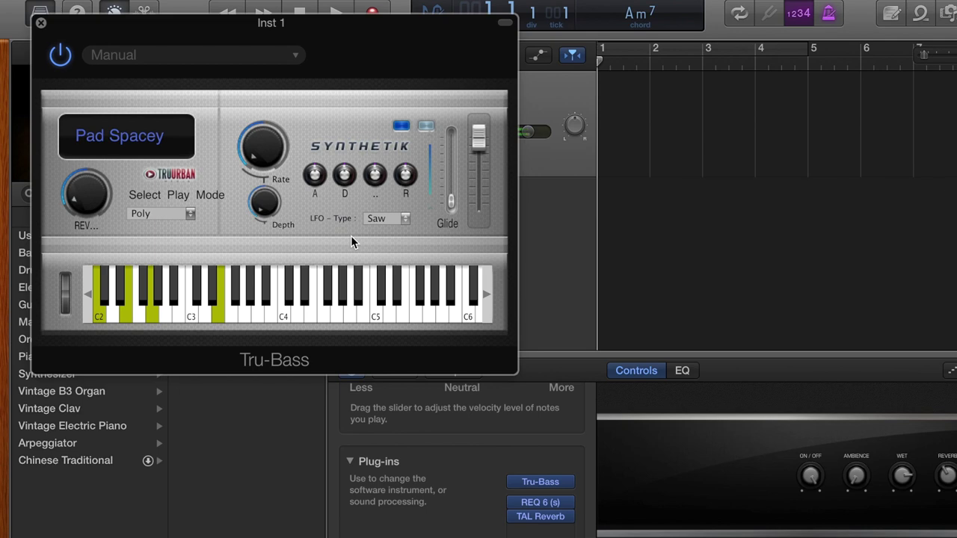
{"action": "left_click", "coordinate": [297, 310]}
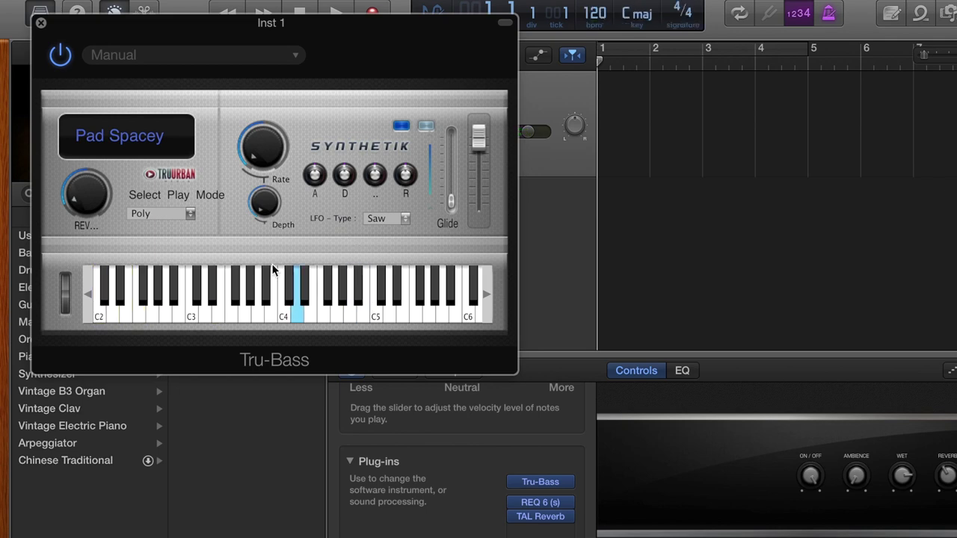
Load the Pad Take Off preset and raise its LFO depth, LFO rate and reverb amount
{"action": "left_click", "coordinate": [74, 150]}
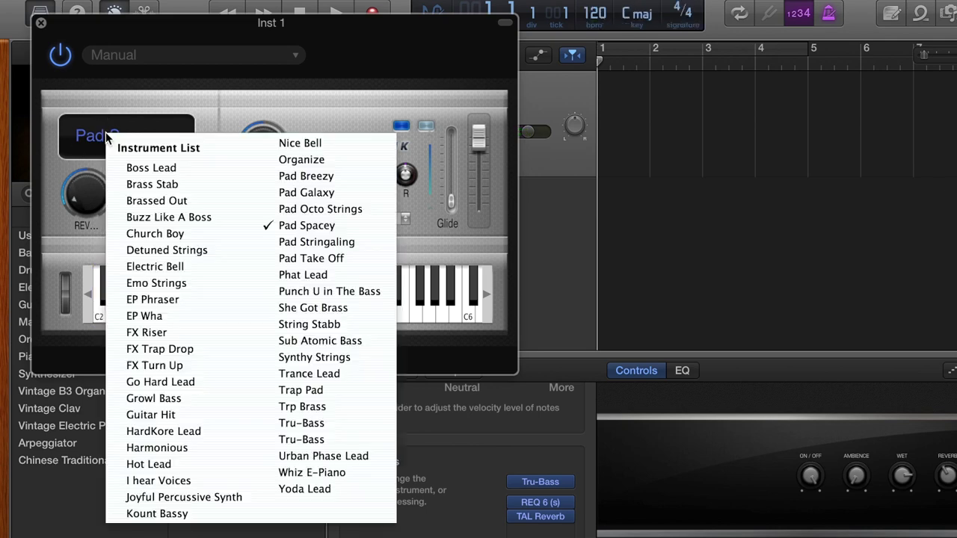
{"action": "left_click", "coordinate": [352, 262]}
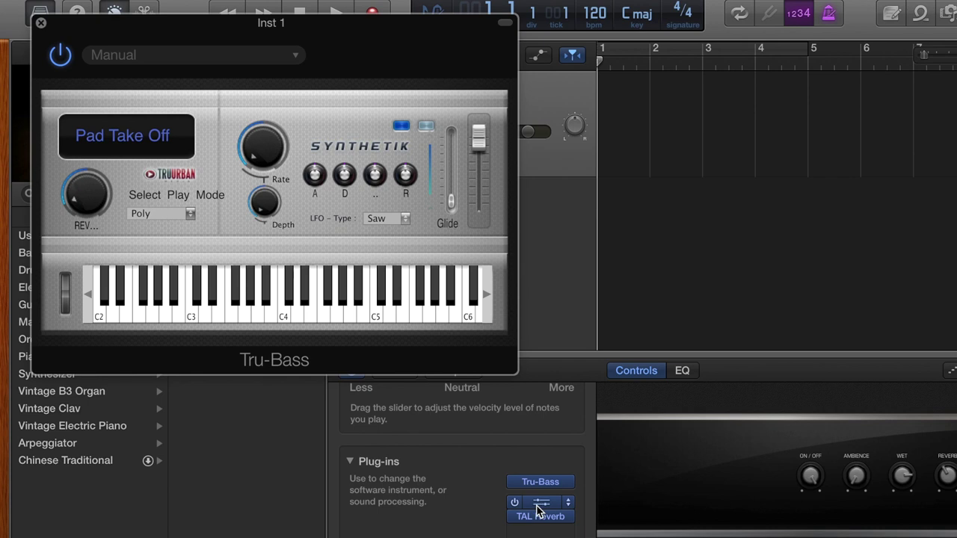
{"action": "mouse_move", "coordinate": [540, 519]}
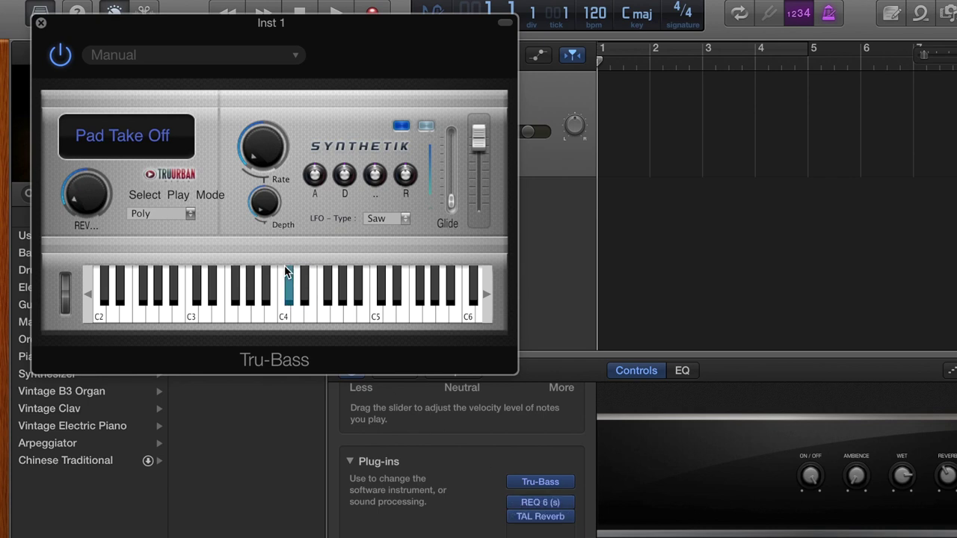
{"action": "left_click_drag", "start_coordinate": [264, 197], "coordinate": [284, 106]}
{"action": "left_click_drag", "start_coordinate": [274, 145], "coordinate": [306, 17]}
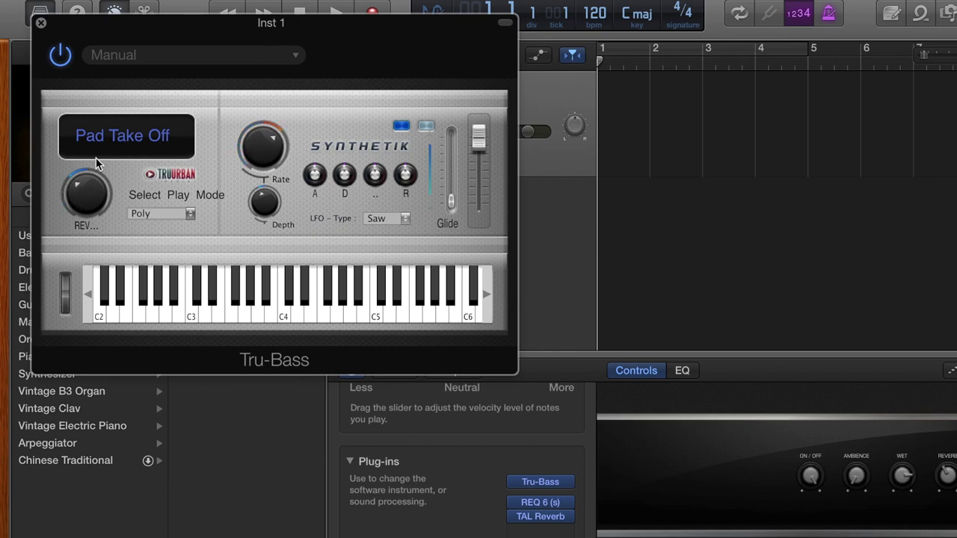
Load the Pad Stringaling preset and audition it with the LFO depth, LFO rate and reverb amount raised
{"action": "left_click", "coordinate": [142, 123]}
{"action": "left_click", "coordinate": [372, 230]}
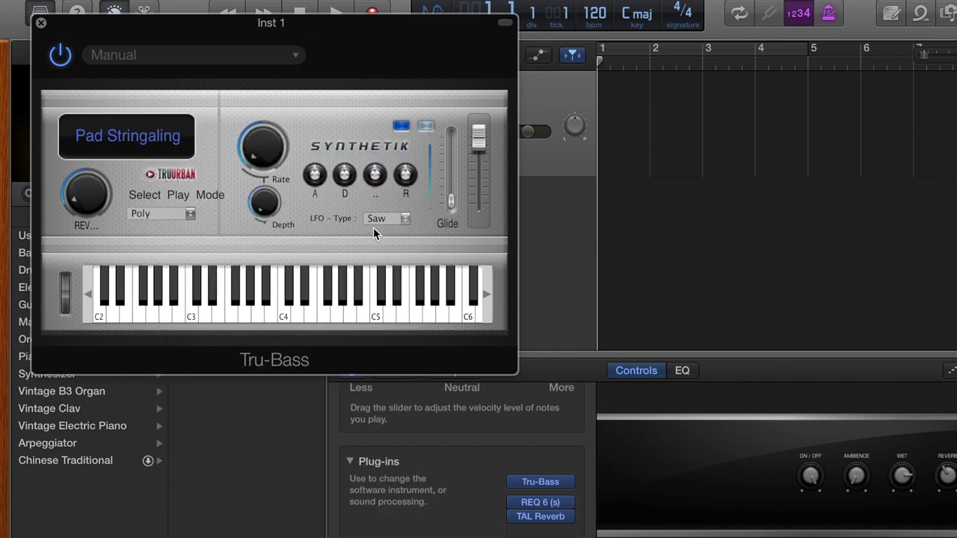
{"action": "left_click_drag", "start_coordinate": [259, 196], "coordinate": [292, 48]}
{"action": "left_click_drag", "start_coordinate": [80, 208], "coordinate": [117, 87]}
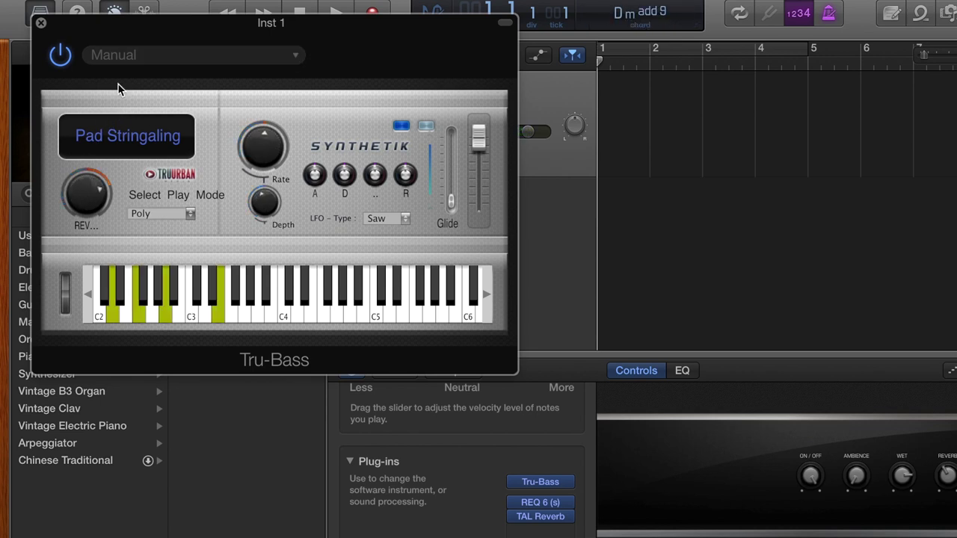